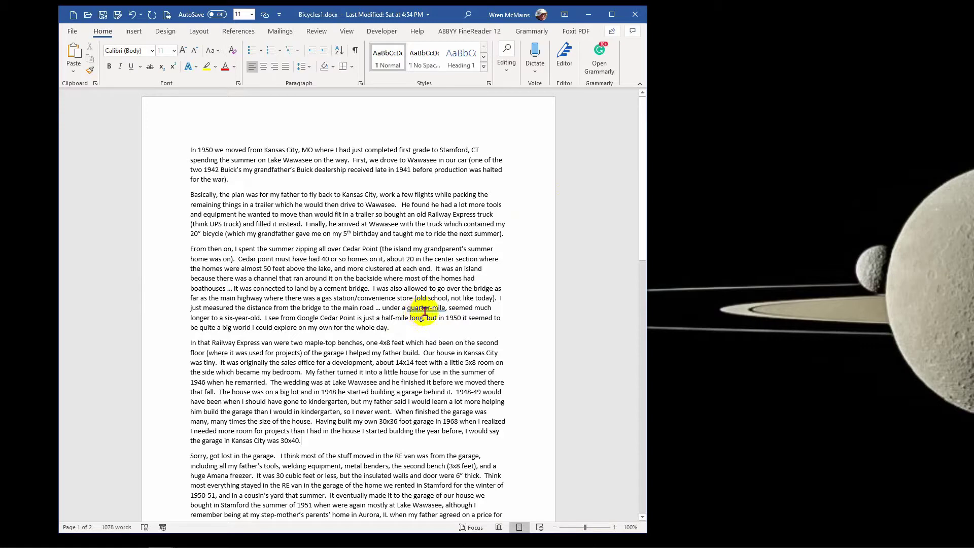
pyautogui.rightClick(432, 308)
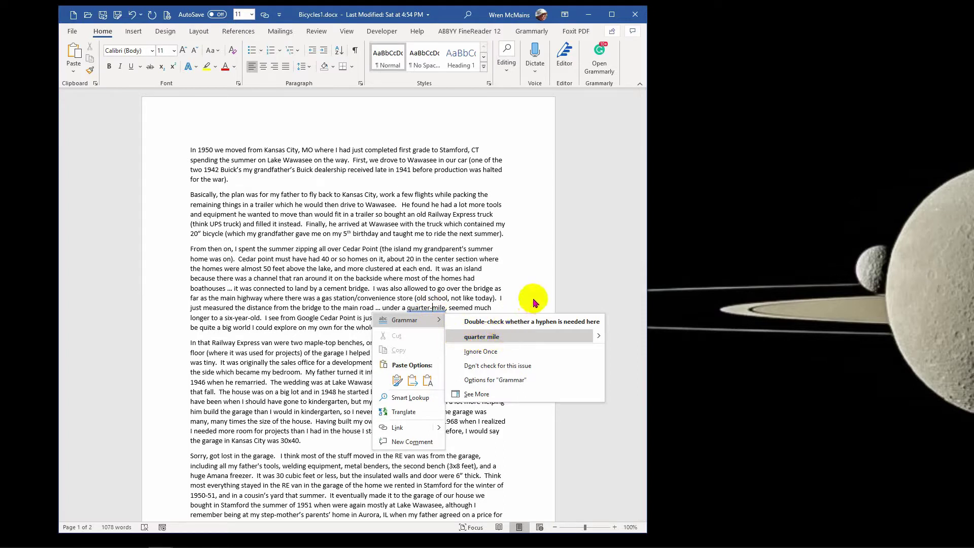
pyautogui.click(567, 293)
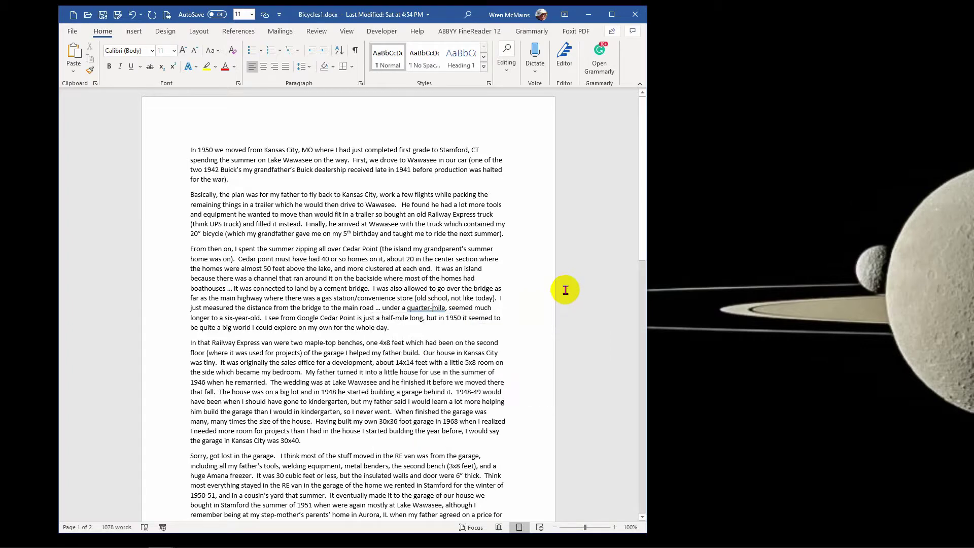
# Step: Insert the photo of the child on the roof ladder in a new paragraph after the one ending "Kansas City was 30x40."
pyautogui.click(345, 442)
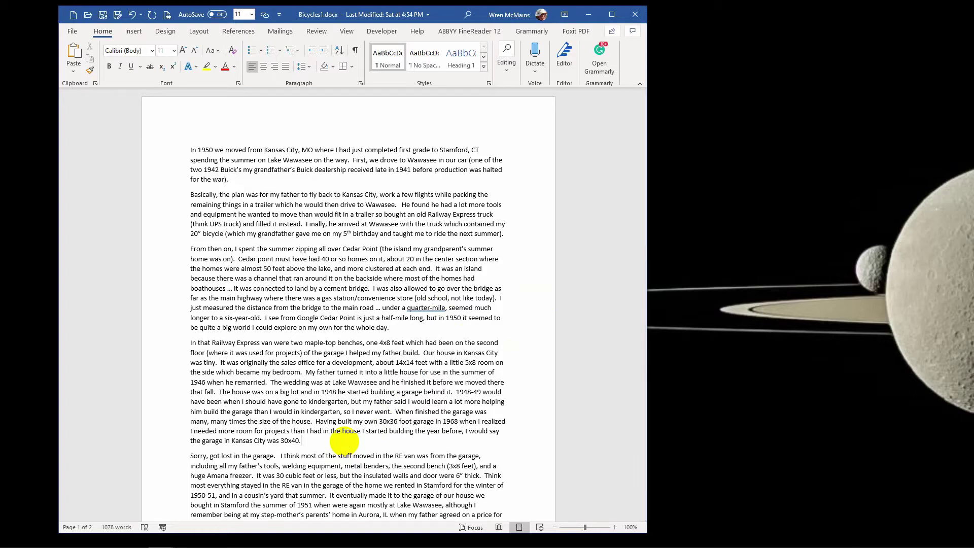
pyautogui.press('Return')
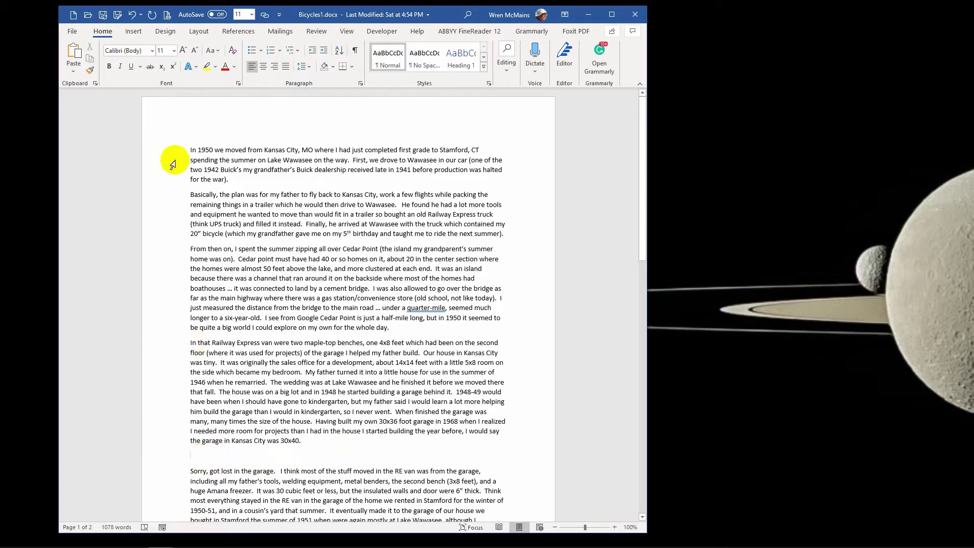
pyautogui.click(133, 31)
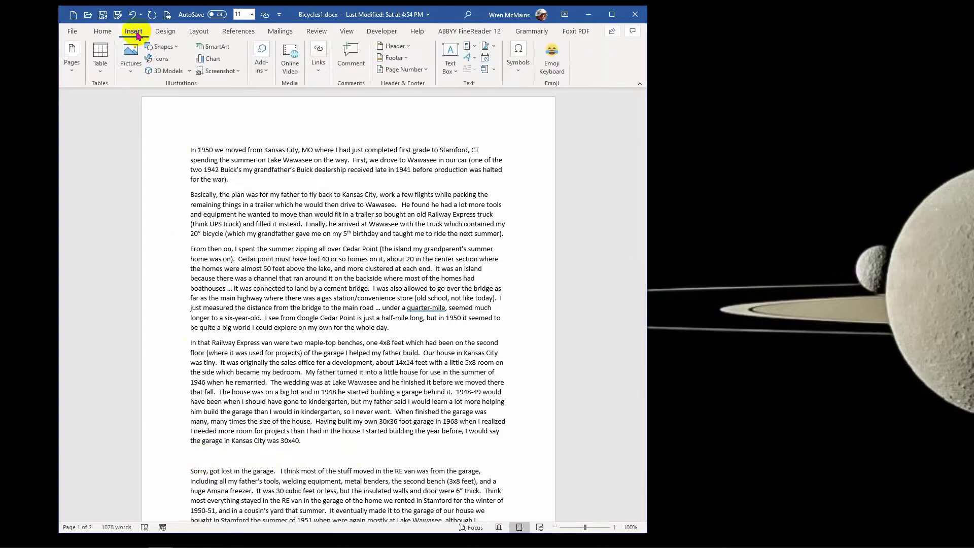
pyautogui.click(133, 75)
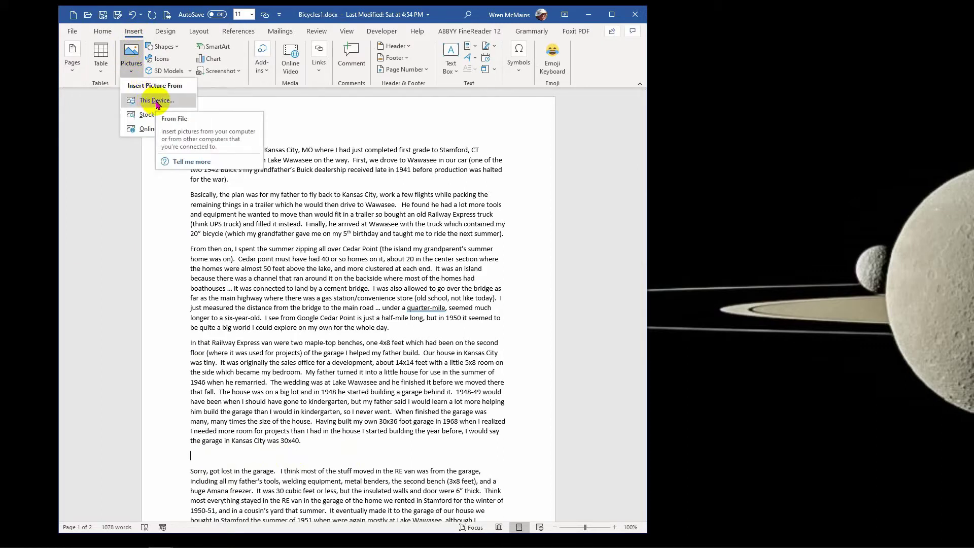
pyautogui.click(619, 94)
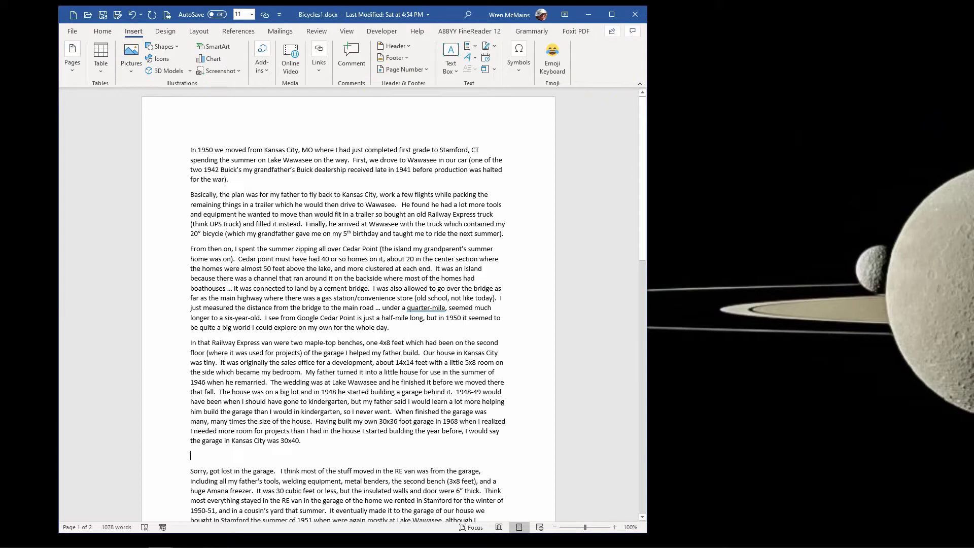
pyautogui.moveTo(973, 257); pyautogui.dragTo(416, 454)
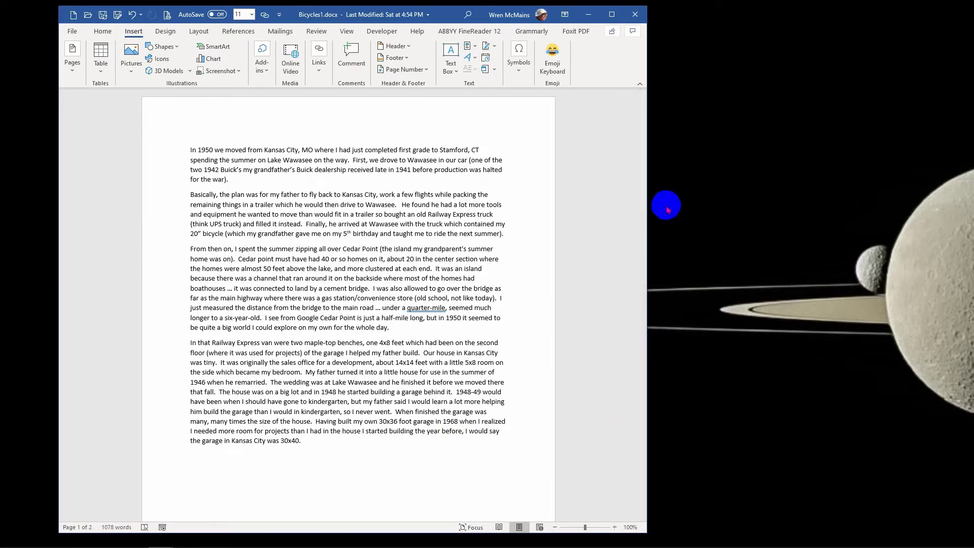
# Step: Shrink the inserted roof photo proportionally to about two-thirds of its width
pyautogui.moveTo(643, 204); pyautogui.dragTo(638, 311)
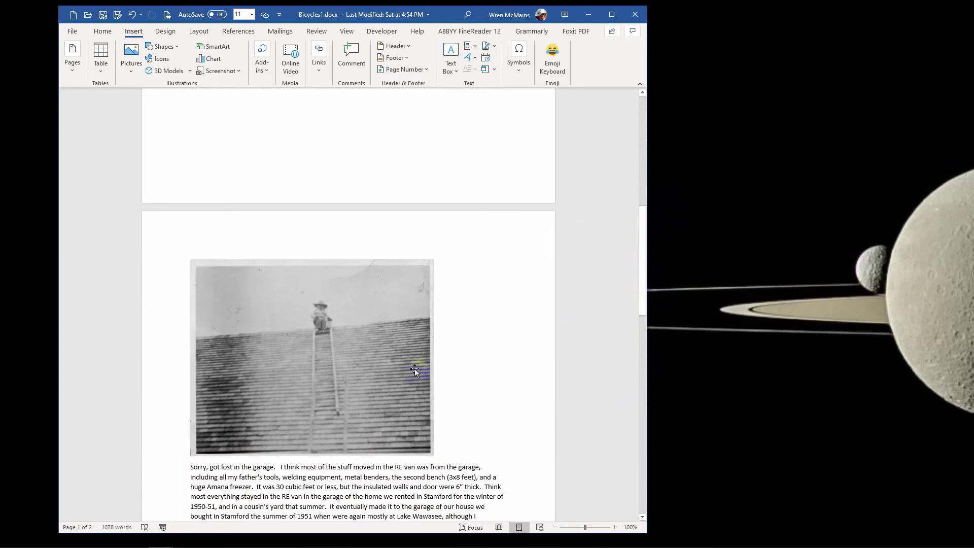
pyautogui.click(365, 367)
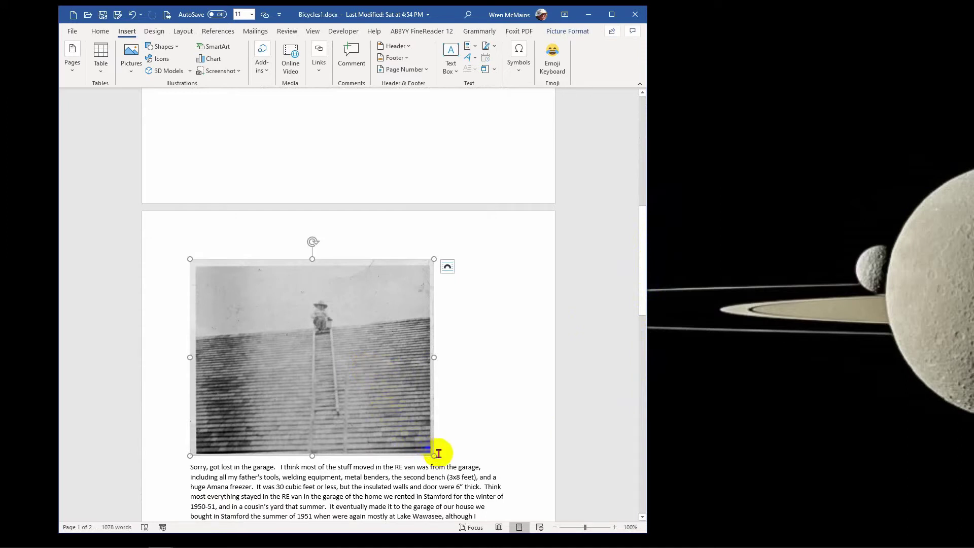
pyautogui.moveTo(435, 456); pyautogui.dragTo(349, 380)
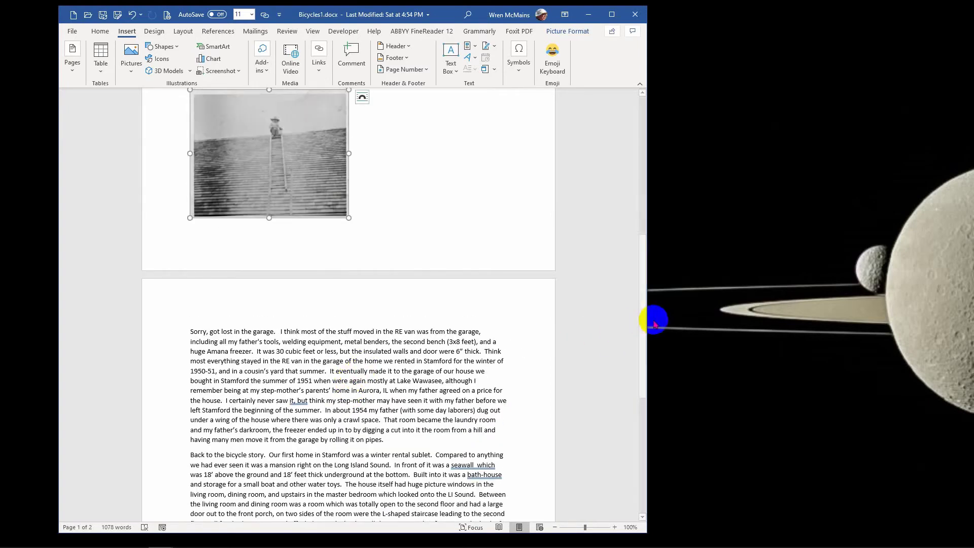
# Step: Set the photo's text wrapping to Square and move it against the right margin within the paragraph about the Railway Express van
pyautogui.moveTo(642, 325); pyautogui.dragTo(642, 254)
pyautogui.moveTo(322, 332)
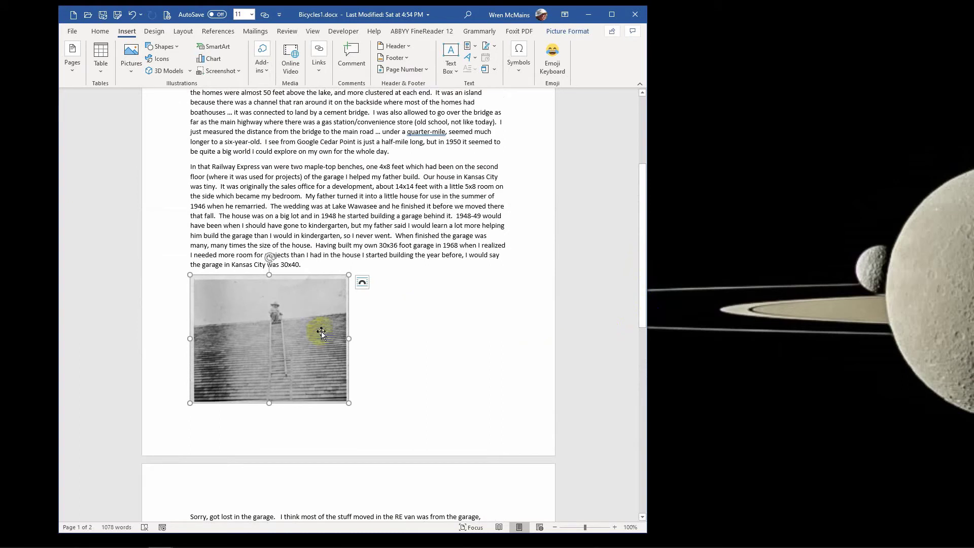
pyautogui.rightClick(289, 342)
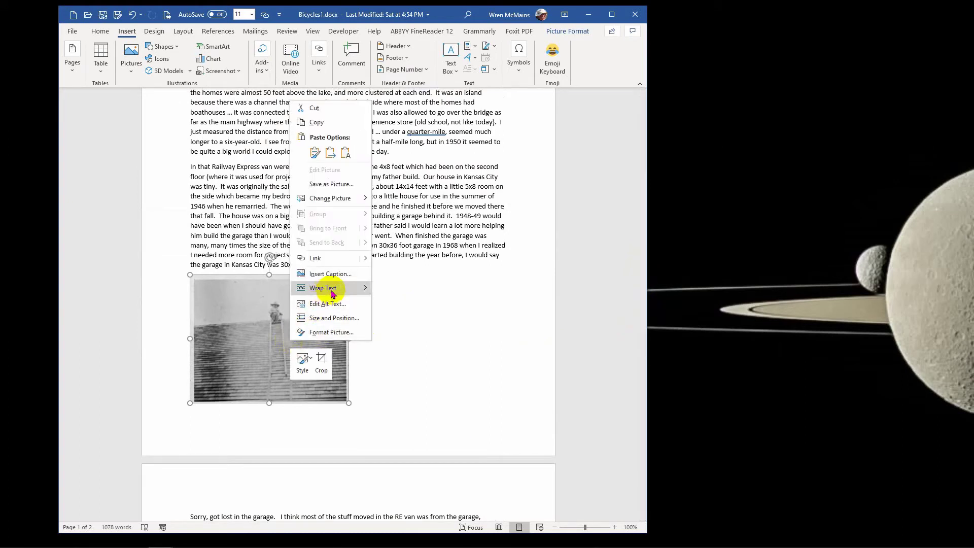
pyautogui.moveTo(332, 294)
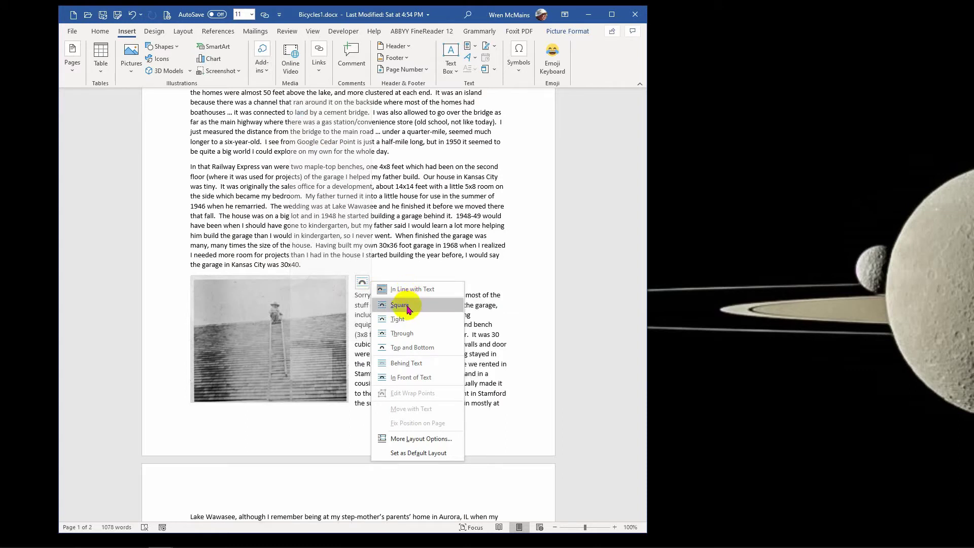
pyautogui.click(408, 307)
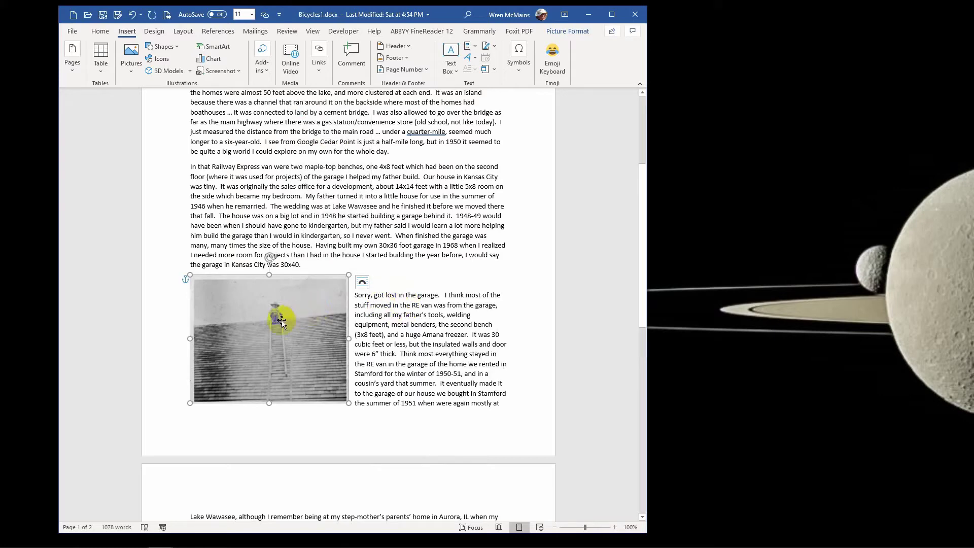
pyautogui.moveTo(282, 322); pyautogui.dragTo(462, 248)
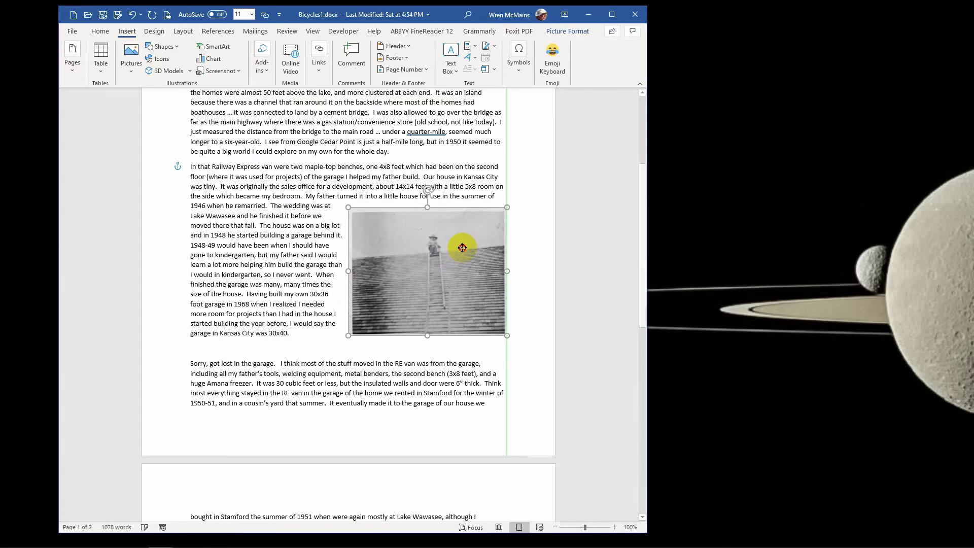
pyautogui.moveTo(463, 248); pyautogui.dragTo(462, 247)
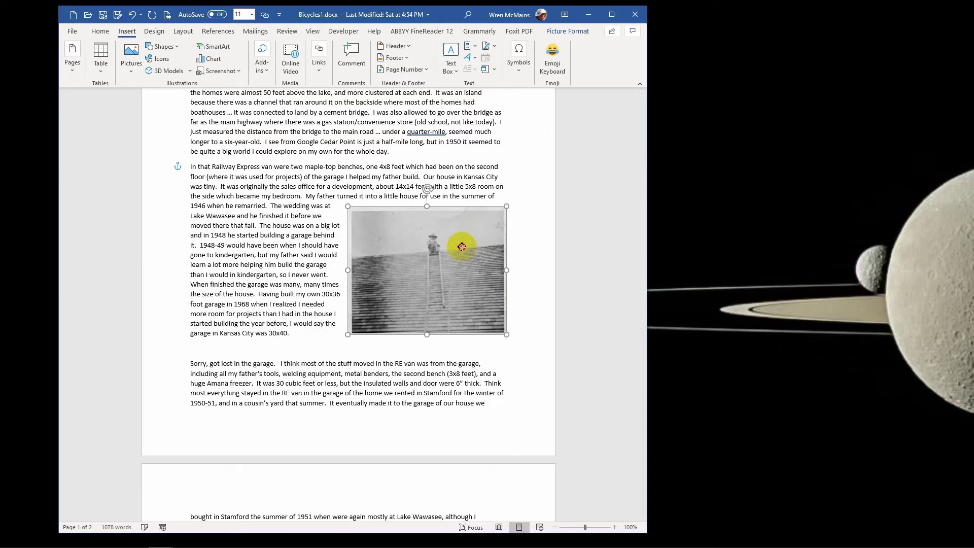
# Step: Start a caption for the photo and create a new caption label named "Picture"
pyautogui.rightClick(449, 273)
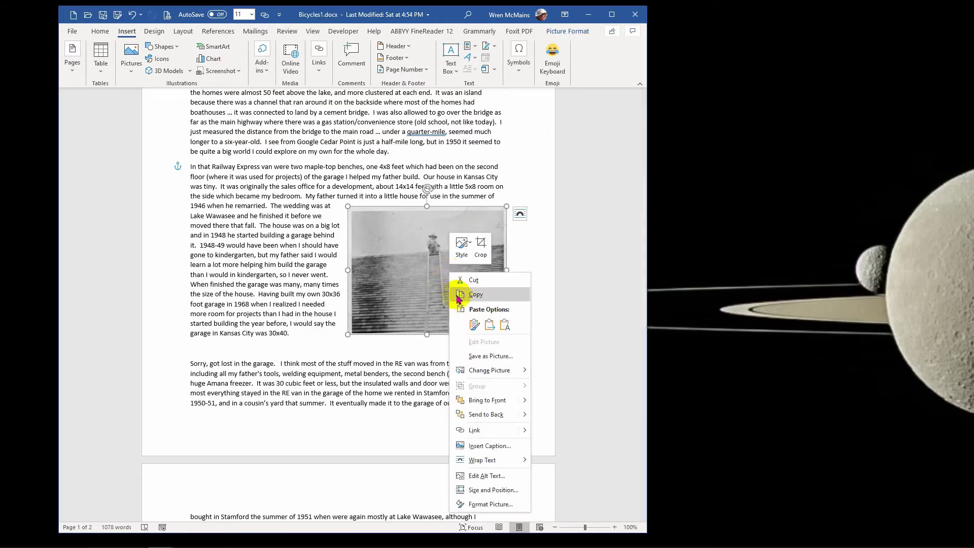
pyautogui.click(477, 446)
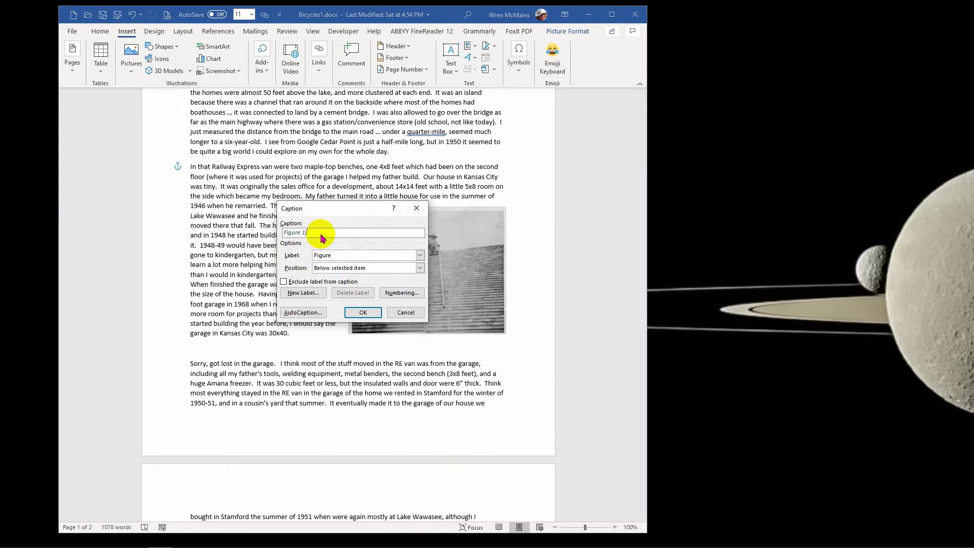
pyautogui.click(284, 282)
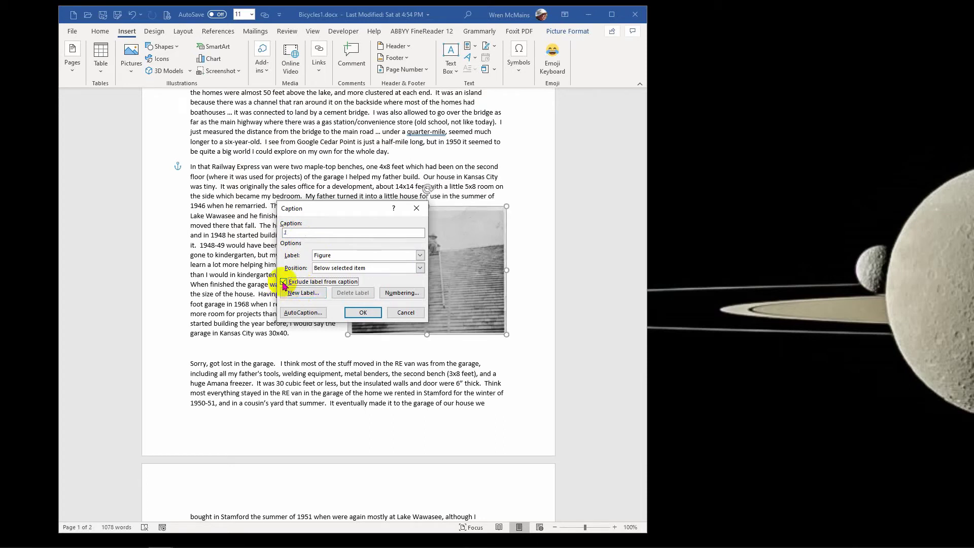
pyautogui.click(284, 282)
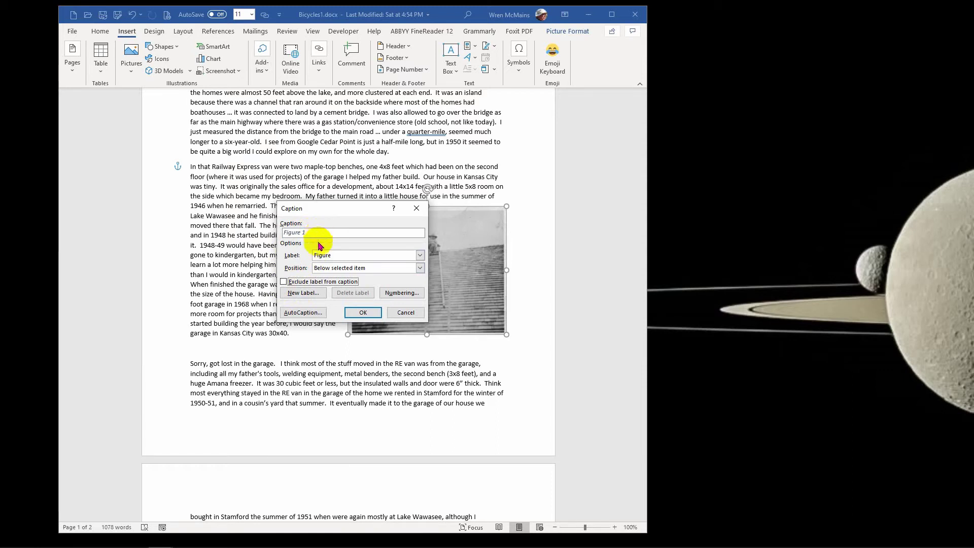
pyautogui.click(307, 295)
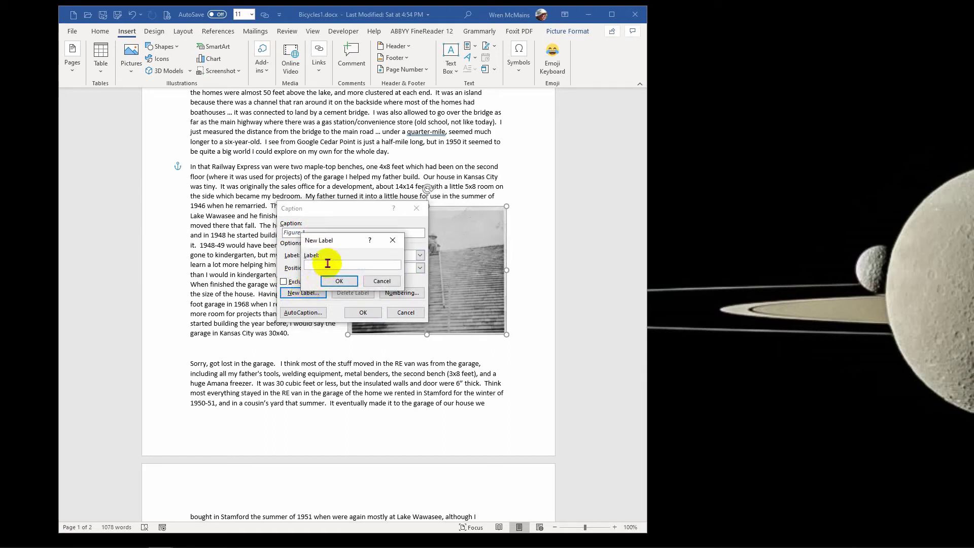
pyautogui.write('Ou')
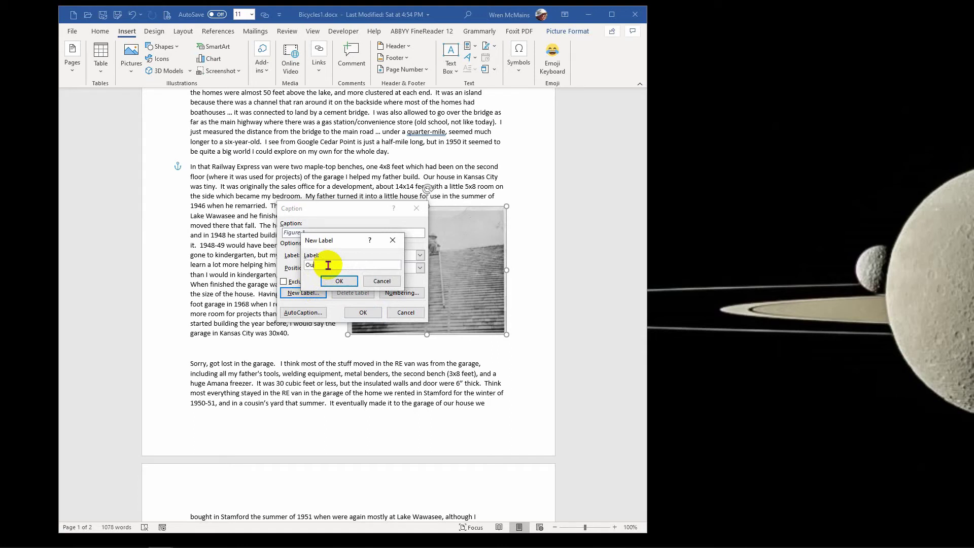
pyautogui.press('BackSpace')
pyautogui.write('Picture')
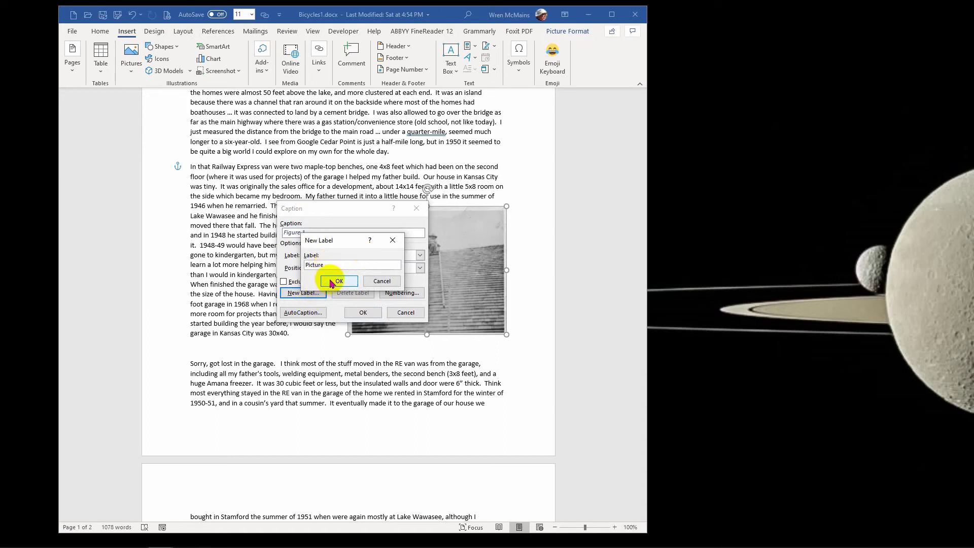
pyautogui.click(333, 281)
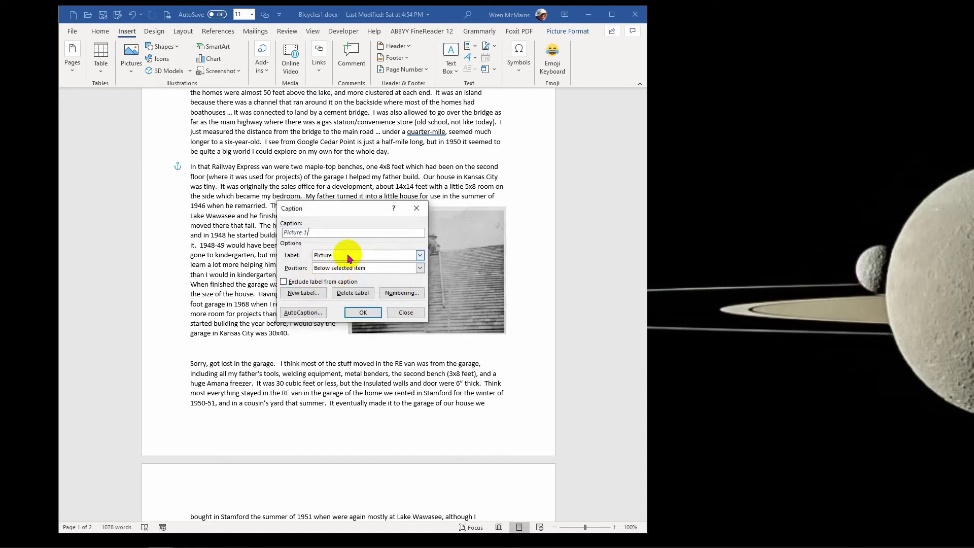
# Step: Insert the numbered caption below the photo using the Picture label
pyautogui.click(349, 232)
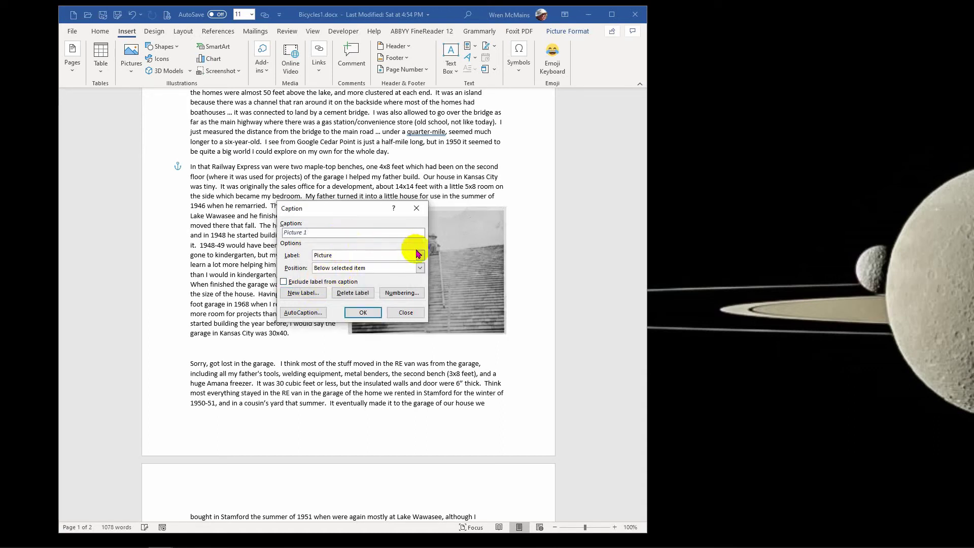
pyautogui.click(420, 255)
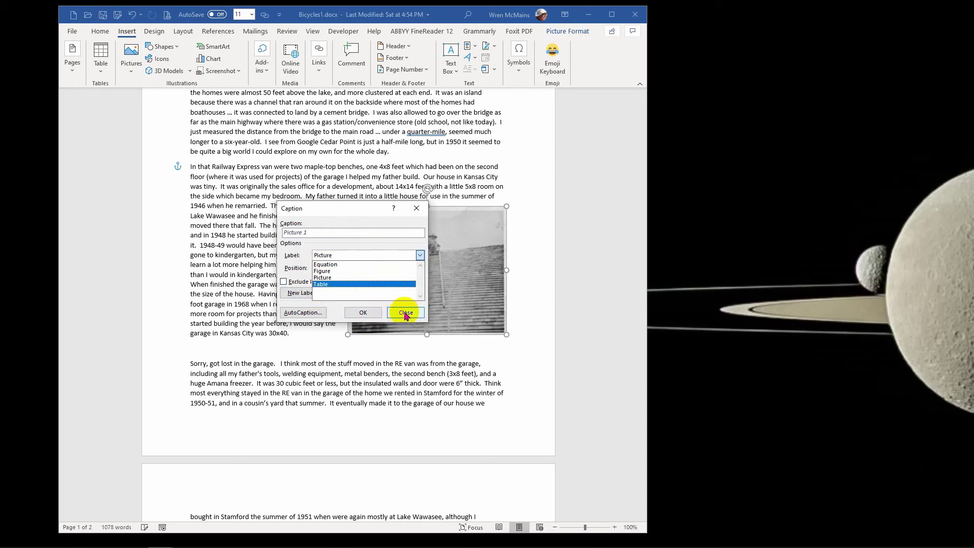
pyautogui.click(363, 316)
pyautogui.click(361, 315)
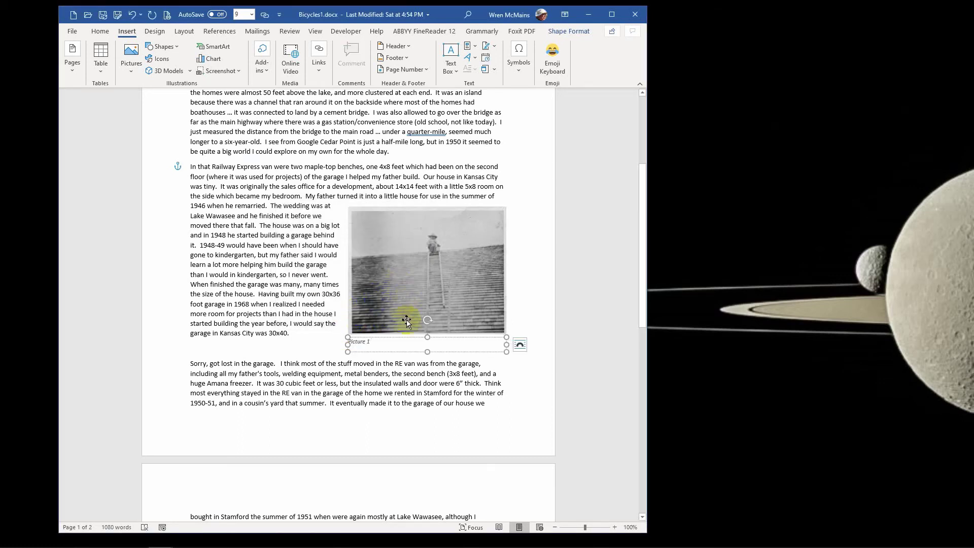
# Step: Add "Me" to the end of the photo's caption and centre the caption text
pyautogui.click(403, 342)
pyautogui.write('Me')
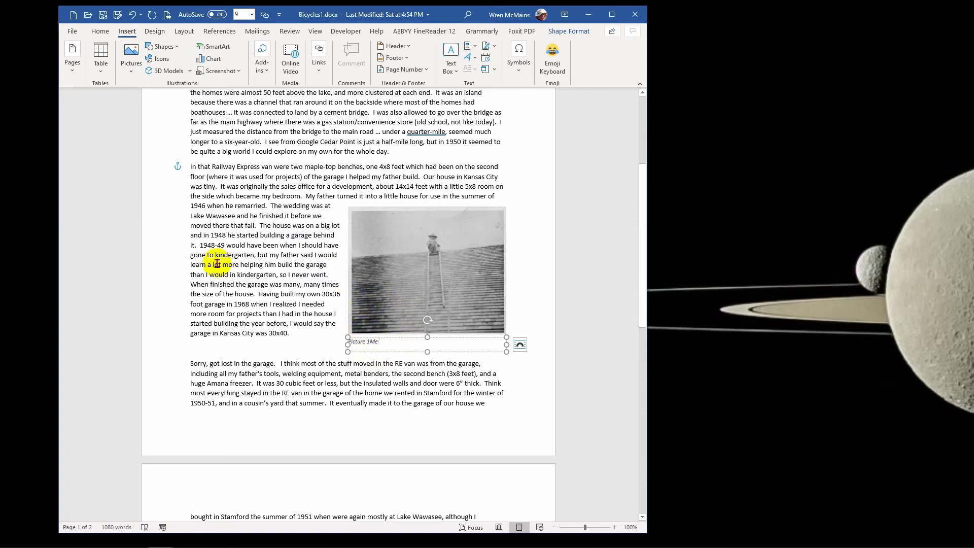
pyautogui.click(100, 31)
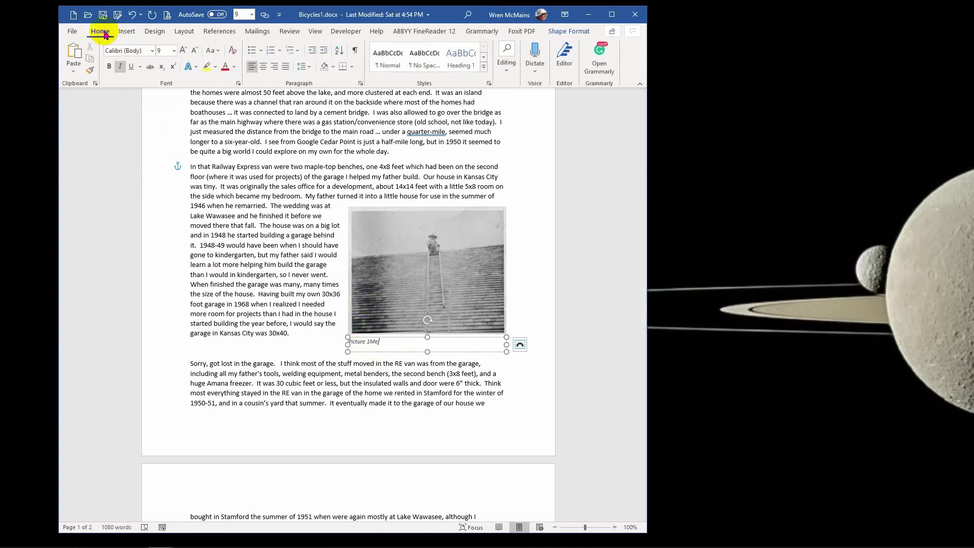
pyautogui.click(264, 69)
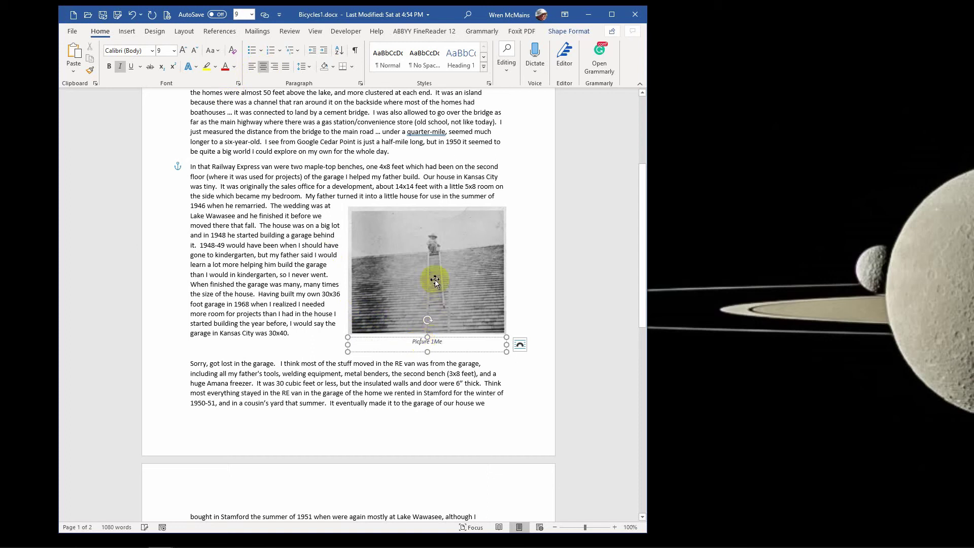
pyautogui.click(486, 67)
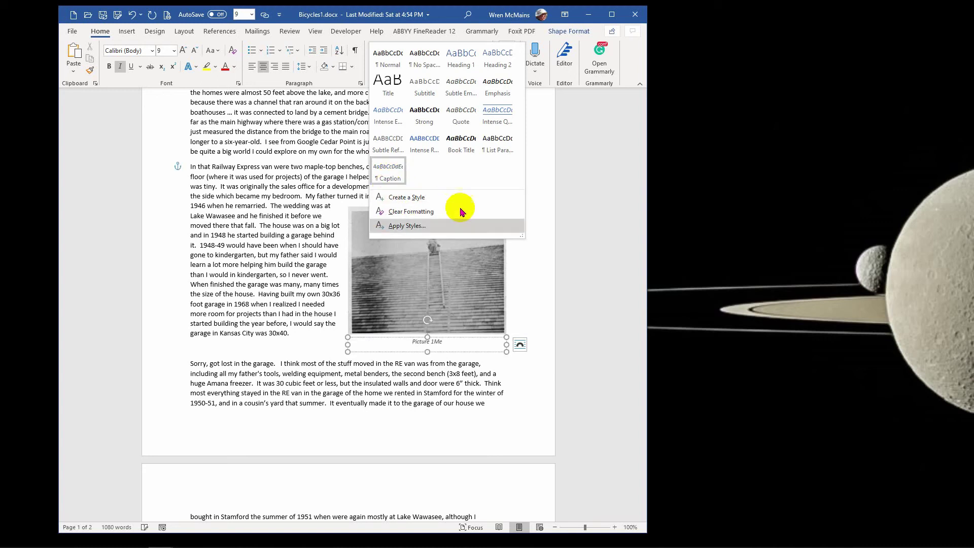
pyautogui.click(598, 211)
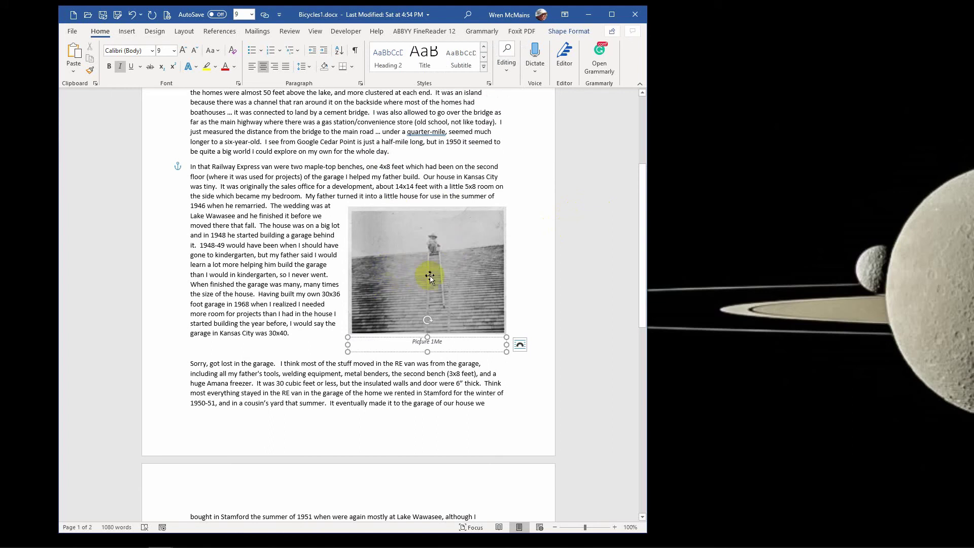